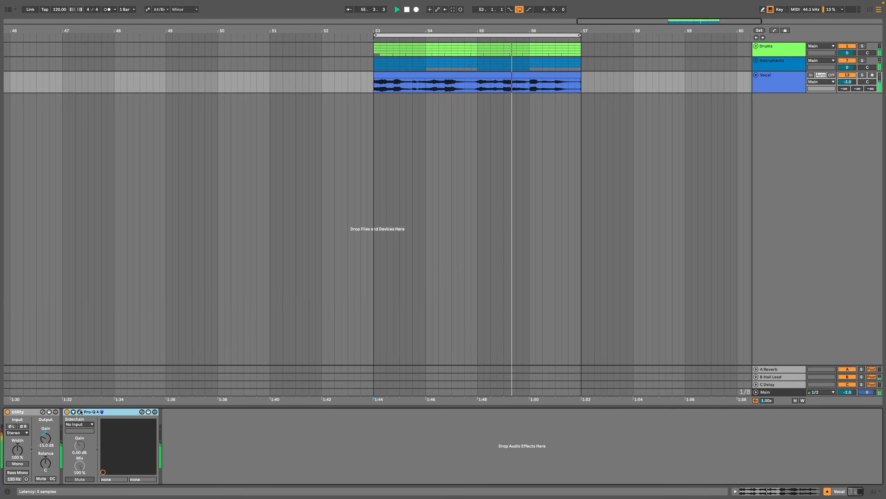
- Open Pro-Q 4 on the Vocal track and compare its spectrum and frequency collisions with the Drums and Instruments tracks
{"action": "left_click", "coordinate": [74, 412]}
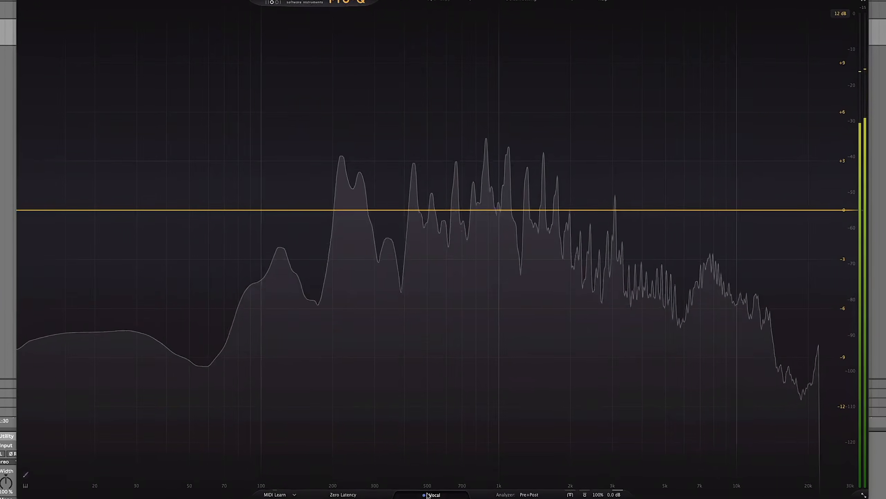
{"action": "left_click", "coordinate": [417, 488]}
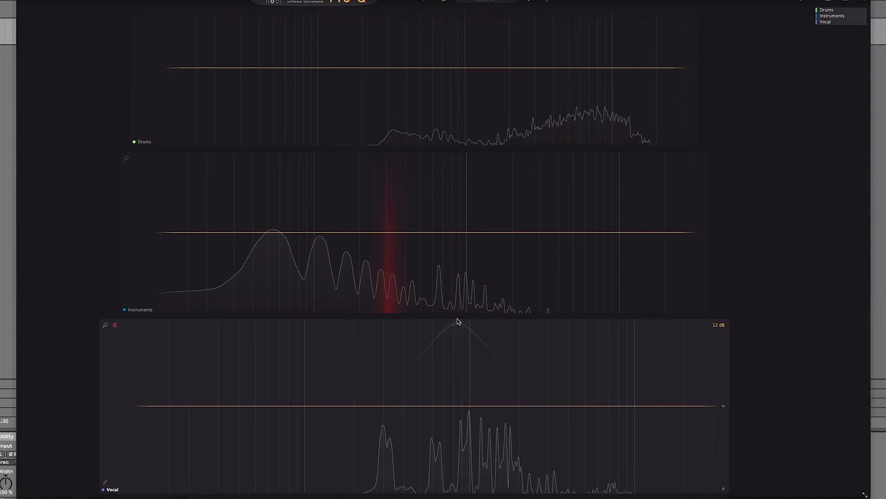
{"action": "left_click", "coordinate": [458, 297]}
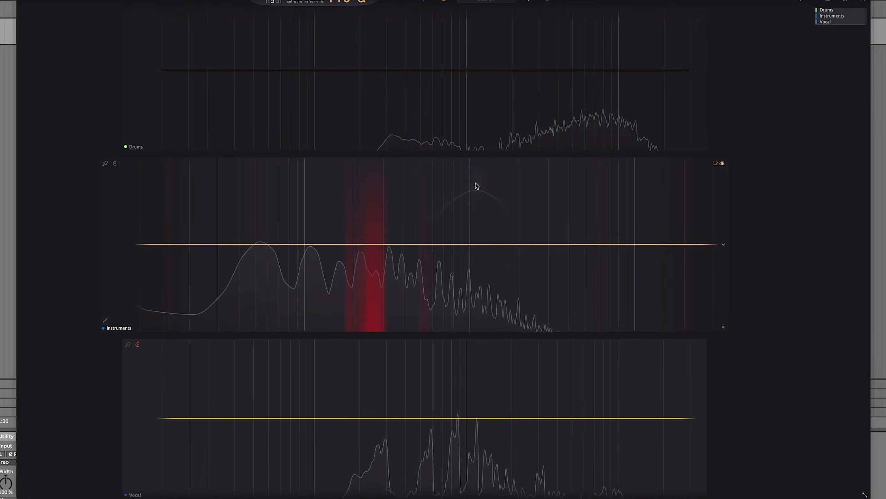
{"action": "left_click", "coordinate": [477, 144]}
{"action": "key", "text": "space"}
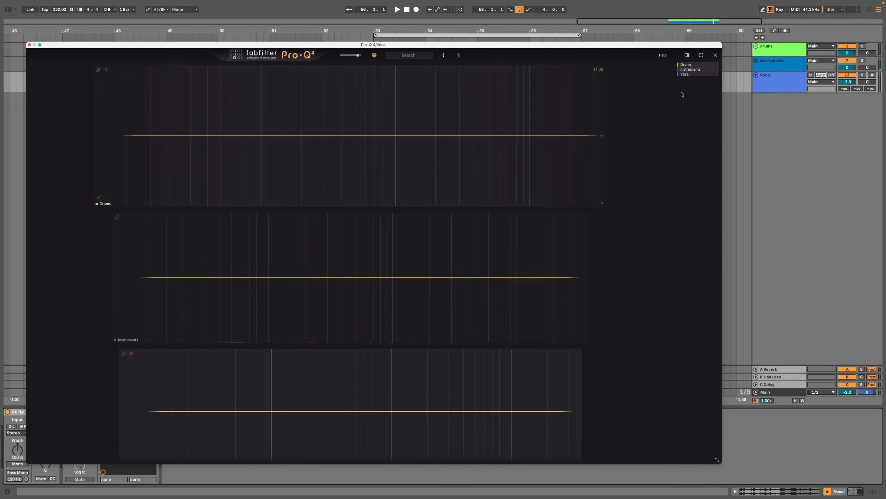
{"action": "left_click", "coordinate": [715, 55]}
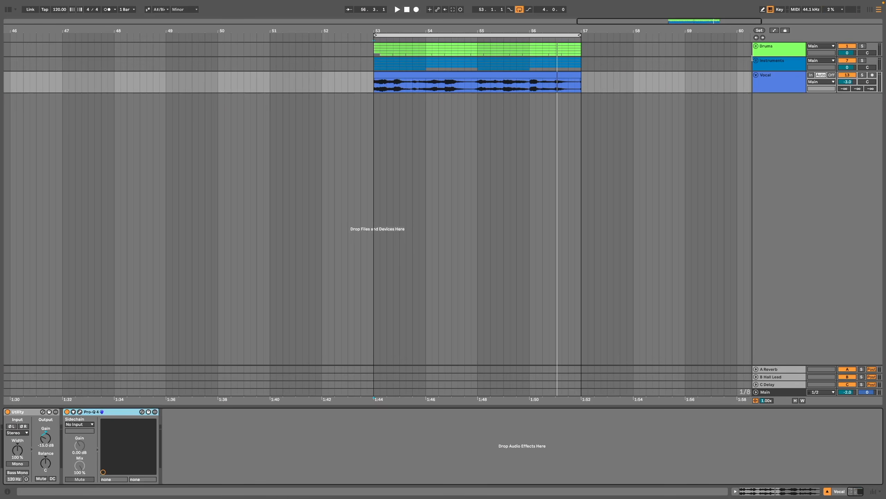
- Group the Drums and Instruments tracks and name the group "Drums + Instruments"
{"action": "left_click", "coordinate": [754, 61]}
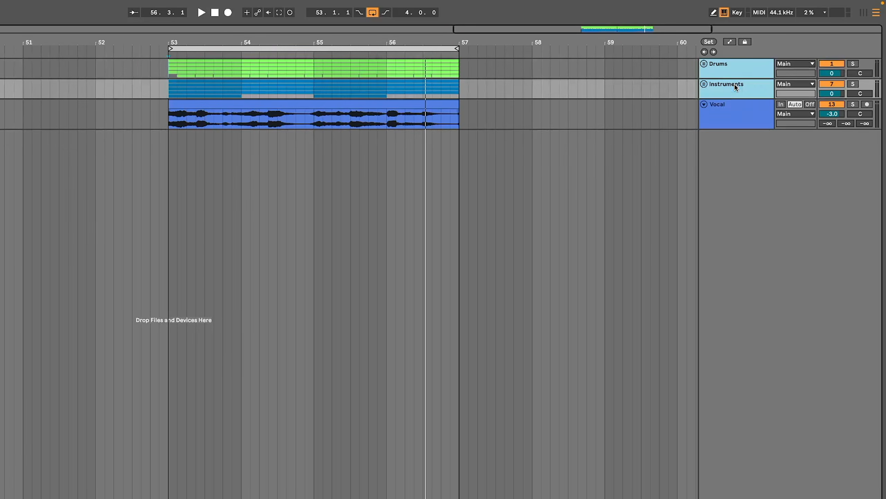
{"action": "key", "text": "ctrl+g"}
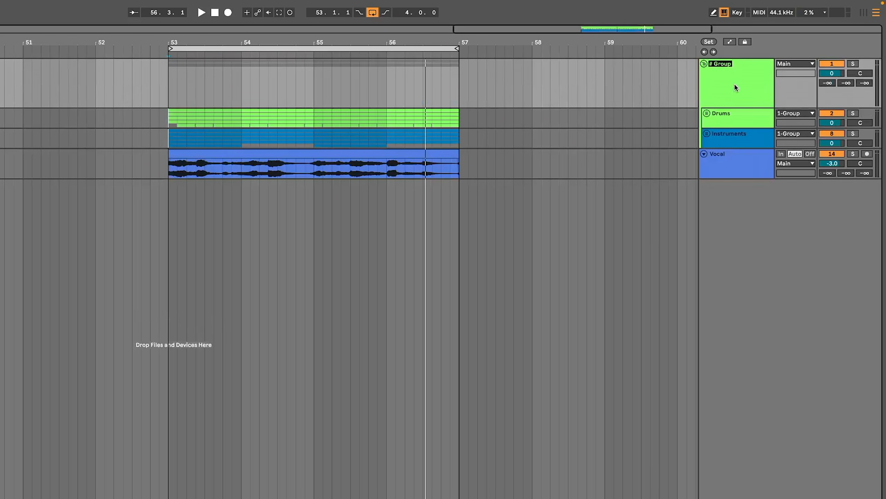
{"action": "type", "text": "ums + Instruments"}
{"action": "key", "text": "Return"}
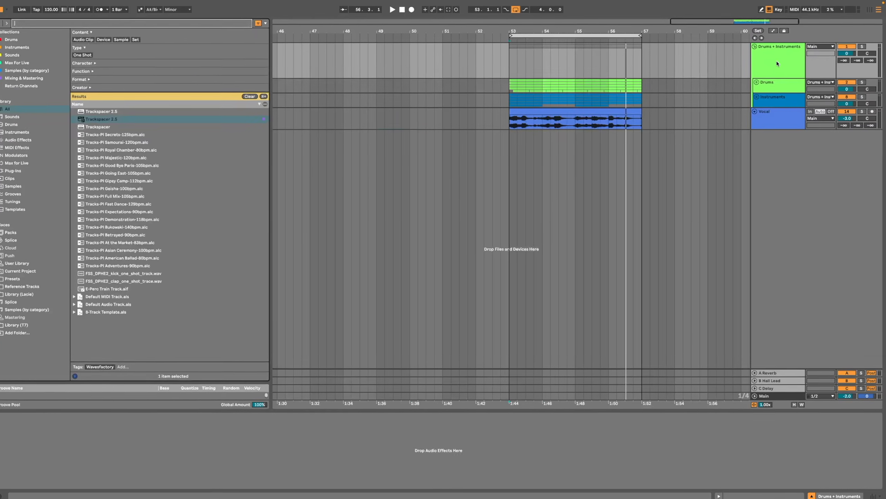
- Find soothe2 in the browser, load it on the Drums + Instruments group, and move its window over the arrangement
{"action": "key", "text": "ctrl+f"}
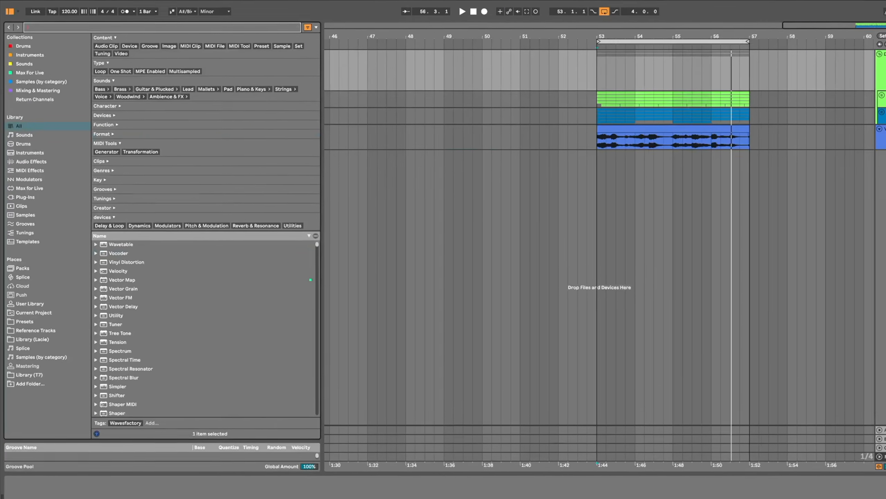
{"action": "type", "text": "soothe"}
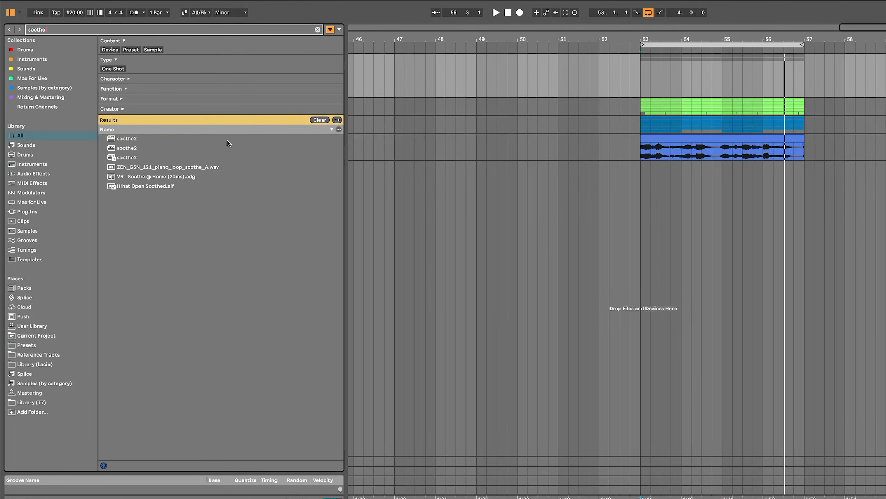
{"action": "double_click", "coordinate": [224, 137]}
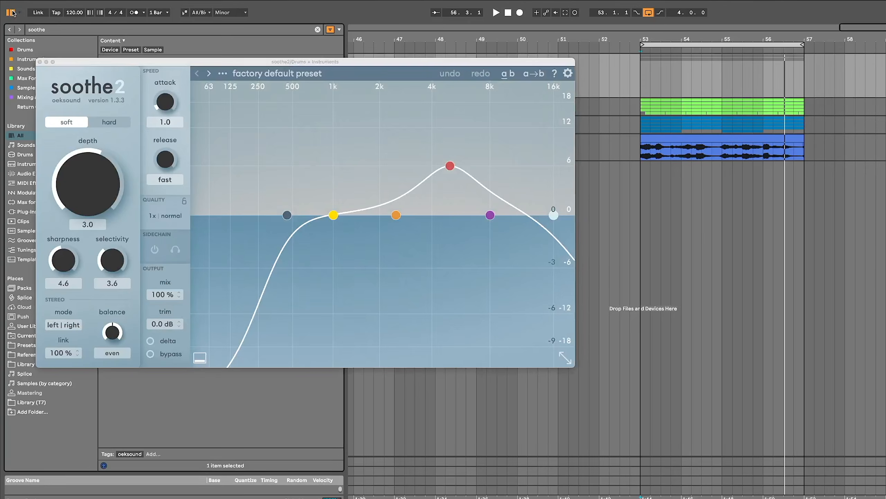
{"action": "left_click", "coordinate": [12, 12]}
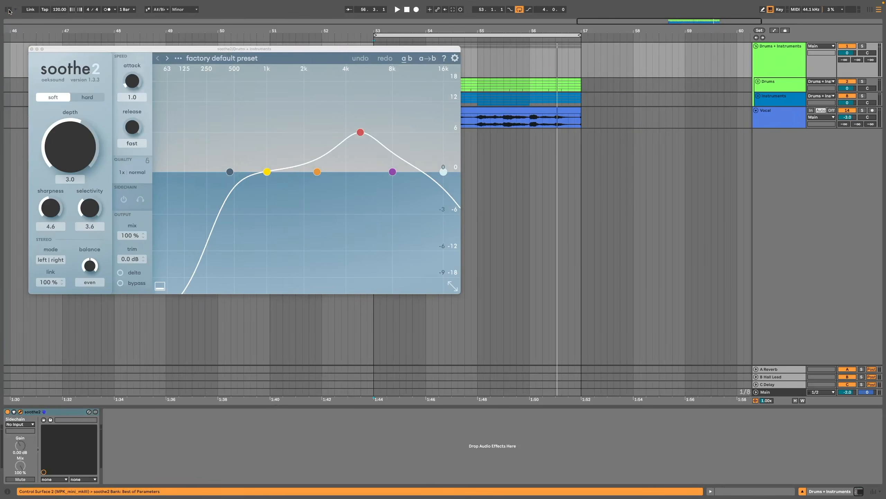
{"action": "left_click_drag", "start_coordinate": [162, 49], "coordinate": [392, 87]}
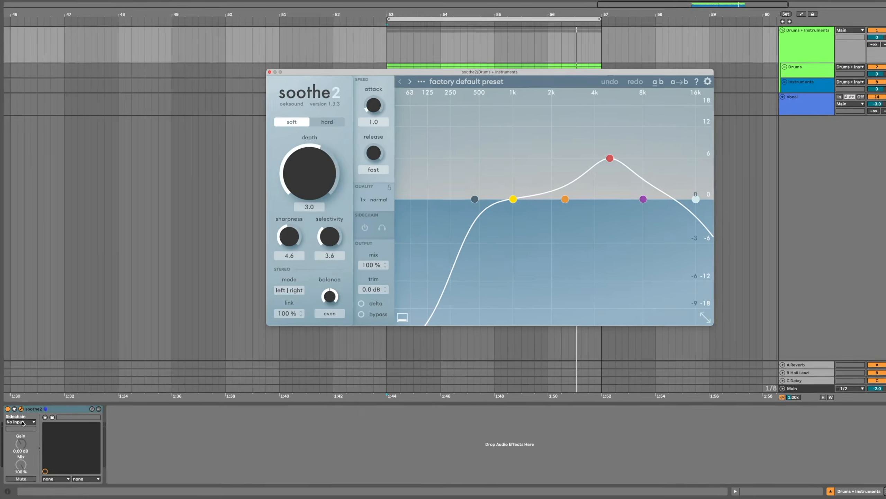
- Feed soothe2's sidechain from the Vocal track and, with the group soloed, enable the plugin's sidechain and sidechain listening
{"action": "left_click", "coordinate": [20, 423]}
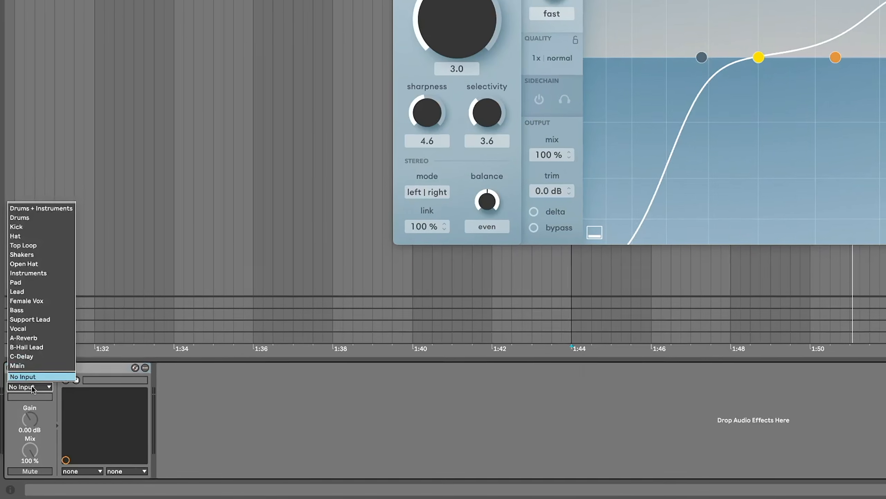
{"action": "left_click", "coordinate": [35, 329]}
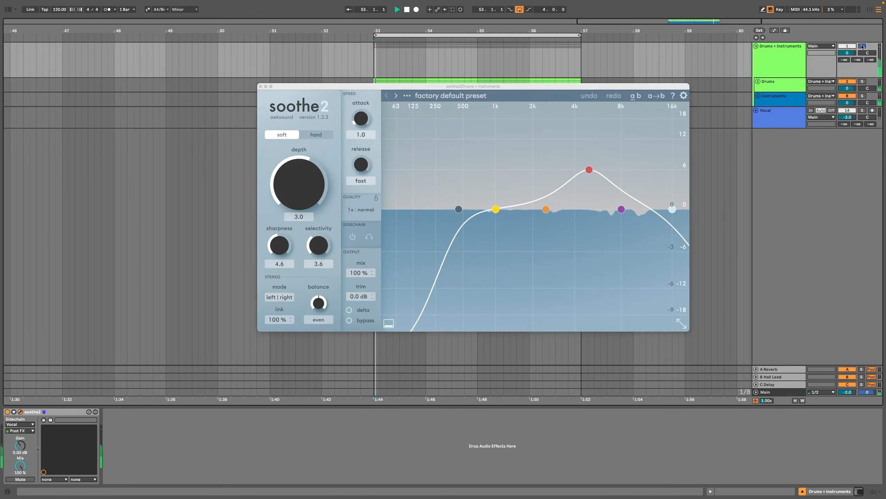
{"action": "left_click", "coordinate": [863, 47]}
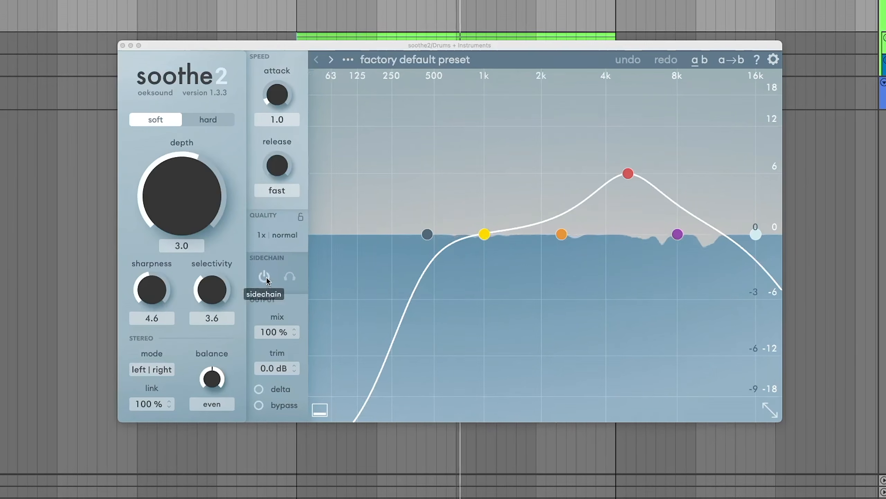
{"action": "left_click", "coordinate": [267, 280]}
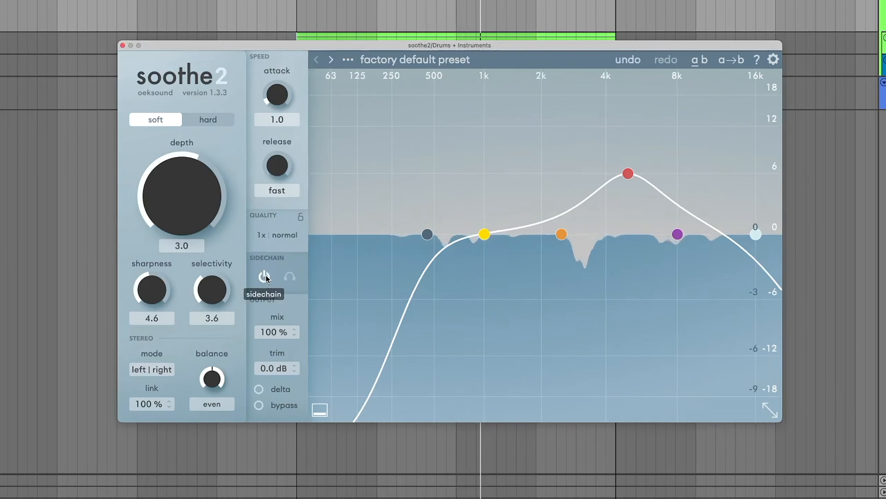
{"action": "left_click", "coordinate": [291, 278]}
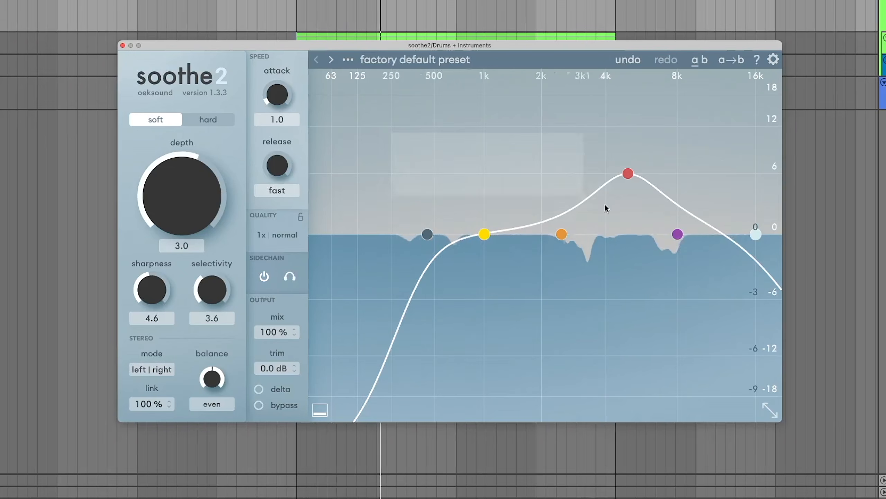
- Switch off all of soothe2's bands to flatten its sensitivity curve across the whole spectrum
{"action": "right_click", "coordinate": [629, 174]}
{"action": "left_click", "coordinate": [584, 169]}
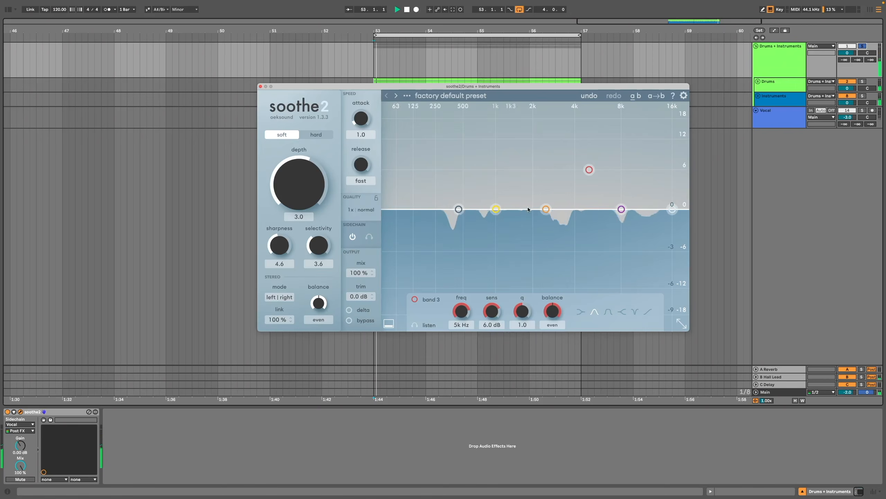
{"action": "left_click", "coordinate": [863, 46]}
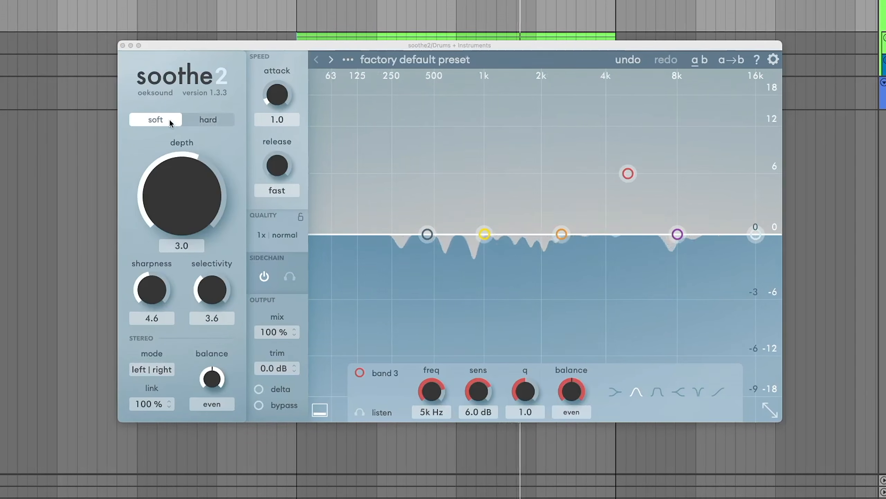
- Keep soothe2 in soft mode and set depth to 5.7, sharpness to 4.5 and selectivity to 3.1
{"action": "left_click", "coordinate": [170, 122]}
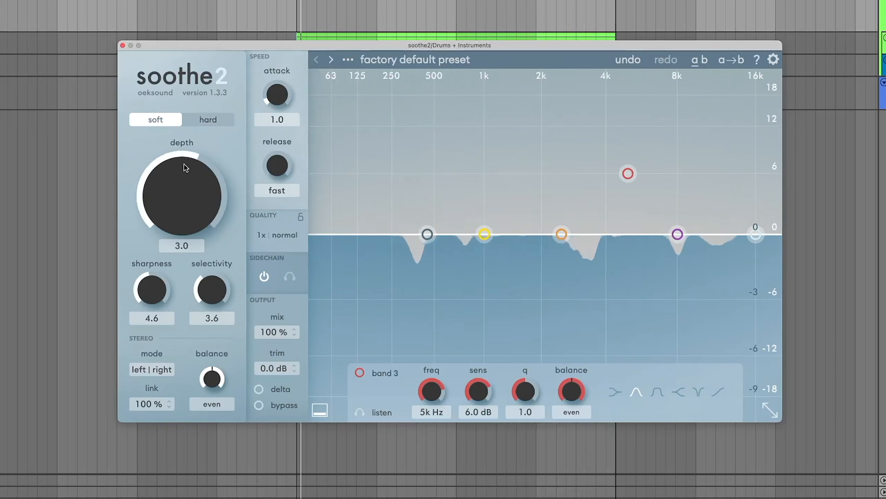
{"action": "mouse_move", "coordinate": [186, 176]}
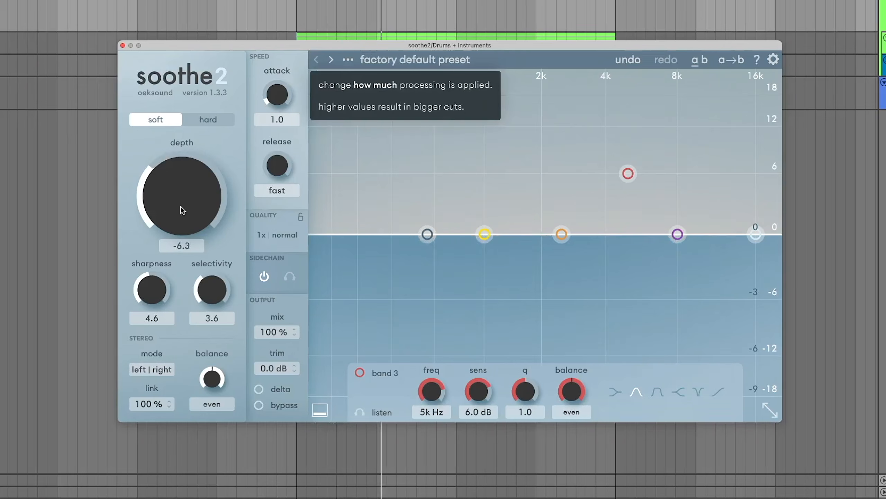
{"action": "mouse_move", "coordinate": [187, 165]}
{"action": "left_mouse_down"}
{"action": "mouse_move", "coordinate": [188, 140]}
{"action": "mouse_move", "coordinate": [196, 167]}
{"action": "left_mouse_up"}
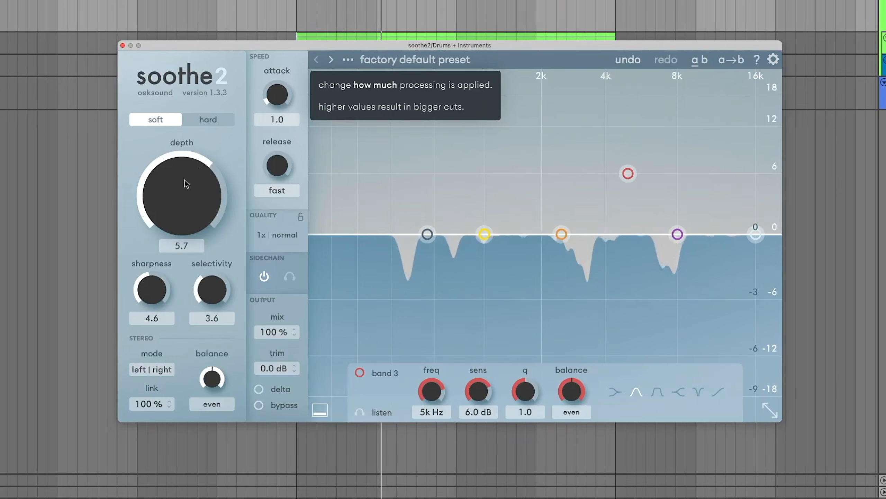
{"action": "left_click_drag", "start_coordinate": [159, 288], "coordinate": [160, 283]}
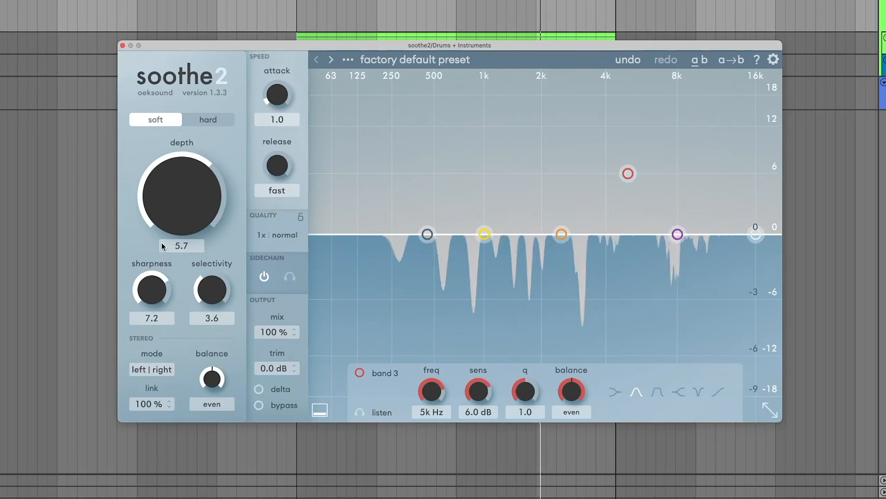
{"action": "left_click_drag", "start_coordinate": [164, 280], "coordinate": [164, 284]}
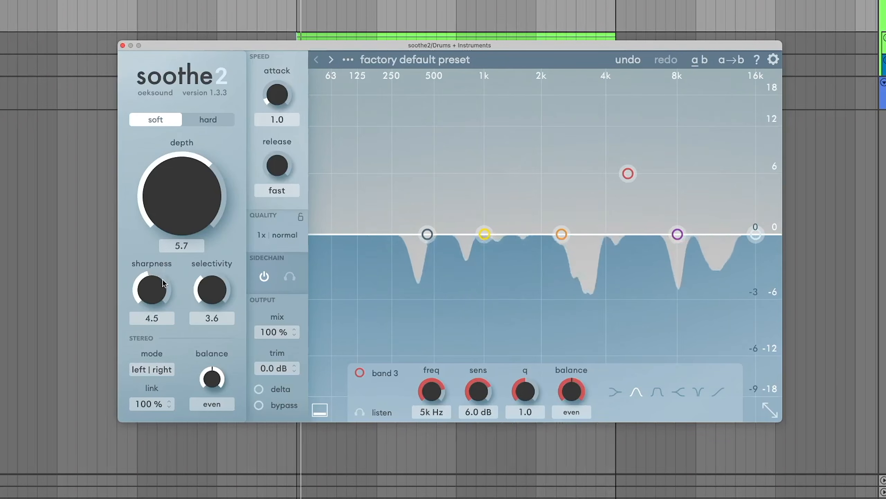
{"action": "mouse_move", "coordinate": [210, 297]}
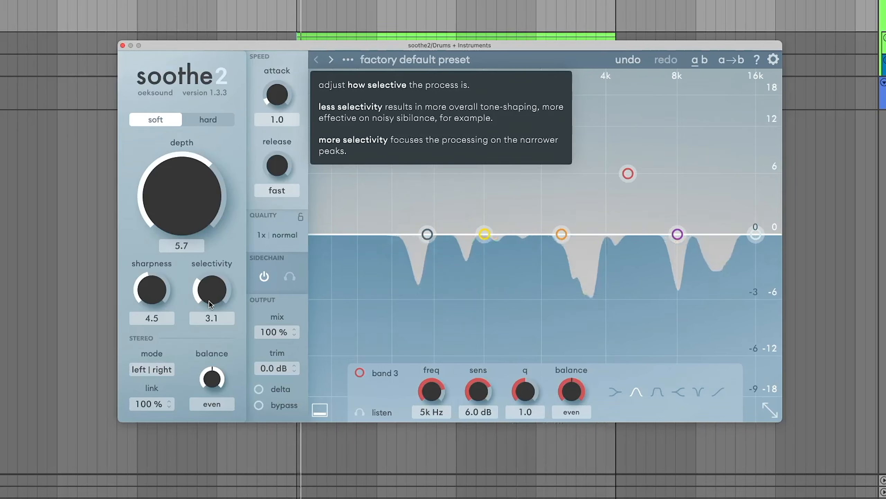
- Set soothe2's attack to 0.6 and release to 4.5
{"action": "left_click_drag", "start_coordinate": [277, 93], "coordinate": [275, 97]}
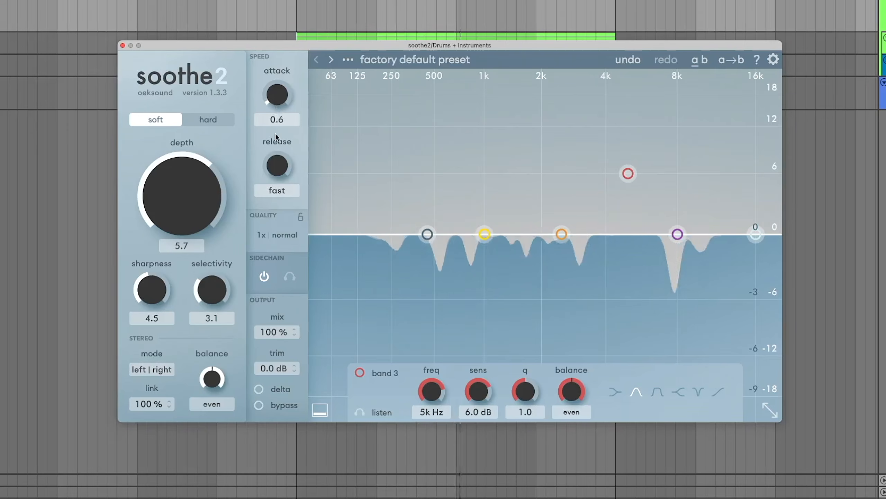
{"action": "left_click_drag", "start_coordinate": [272, 144], "coordinate": [273, 104]}
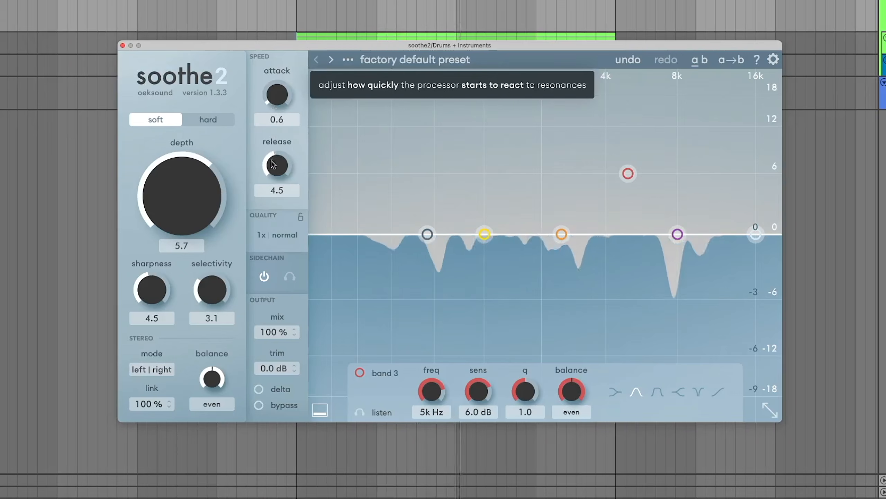
- With delta monitoring on, switch the stereo mode to mid | side and set the balance to 100% | 30%
{"action": "left_click", "coordinate": [259, 389]}
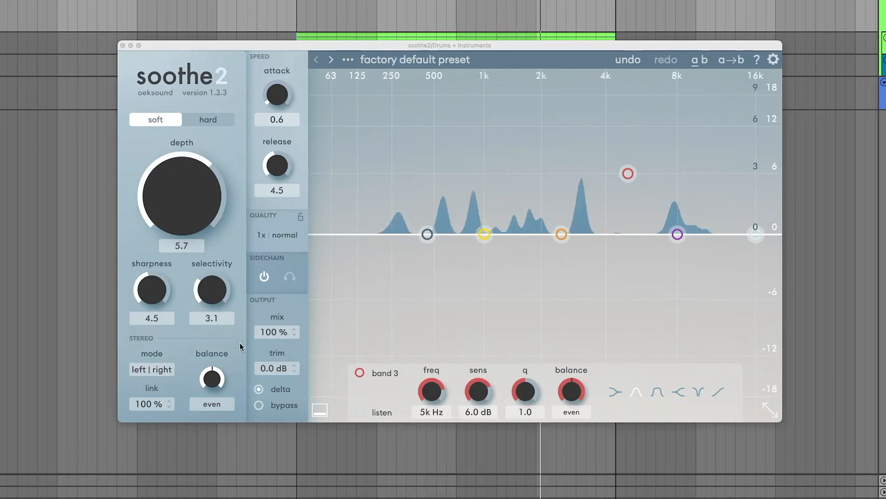
{"action": "left_click", "coordinate": [163, 369]}
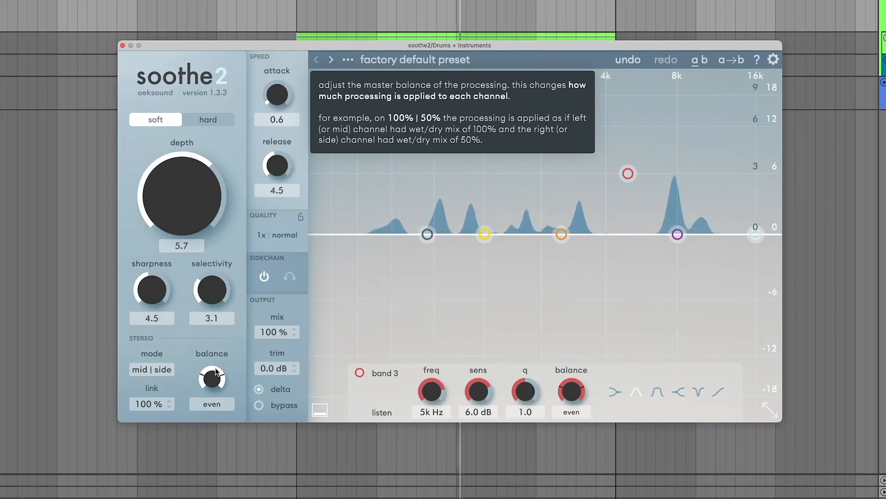
{"action": "left_click_drag", "start_coordinate": [215, 371], "coordinate": [217, 353]}
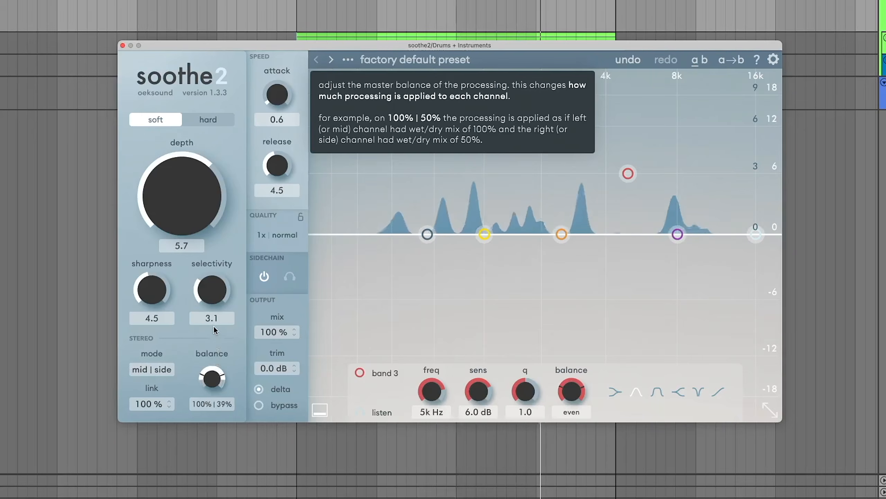
{"action": "left_click_drag", "start_coordinate": [214, 319], "coordinate": [214, 321]}
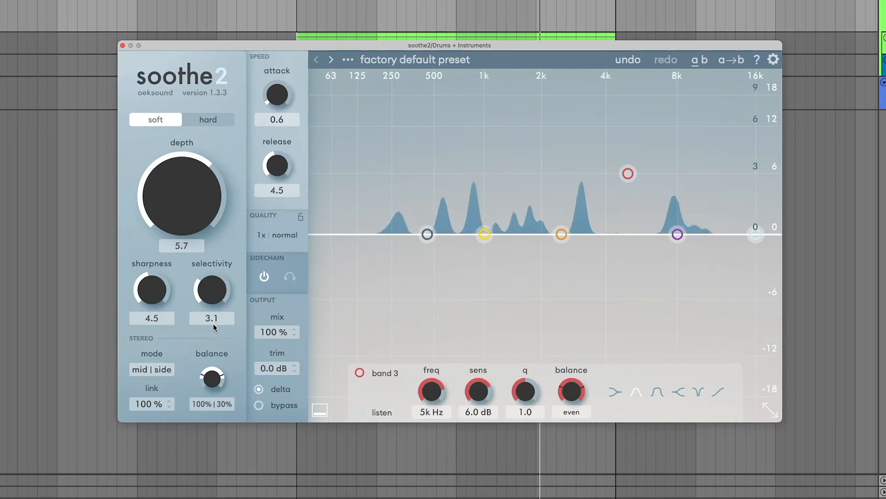
- Turn off delta monitoring and set soothe2's depth to 4.6
{"action": "left_click", "coordinate": [259, 389]}
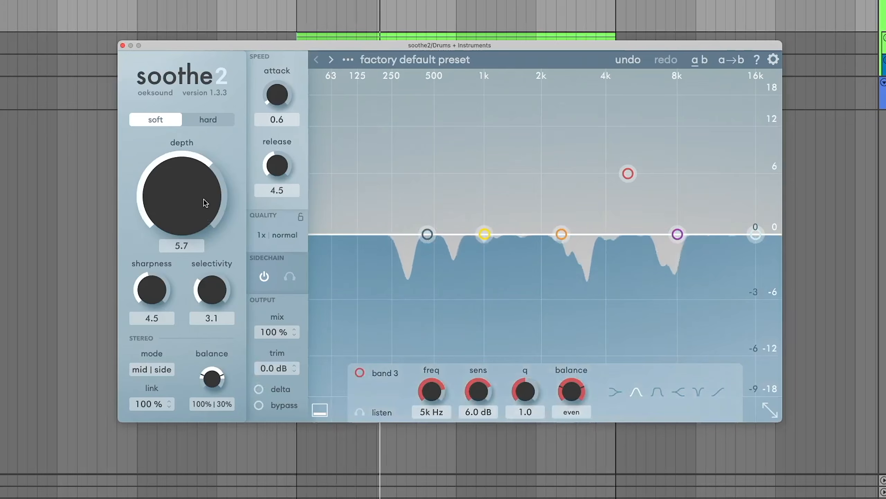
{"action": "left_click_drag", "start_coordinate": [230, 211], "coordinate": [214, 203]}
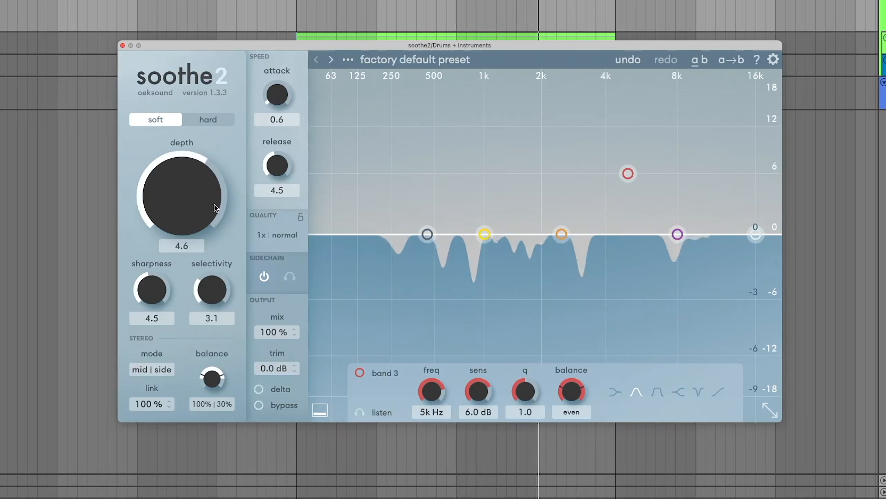
{"action": "mouse_move", "coordinate": [214, 203]}
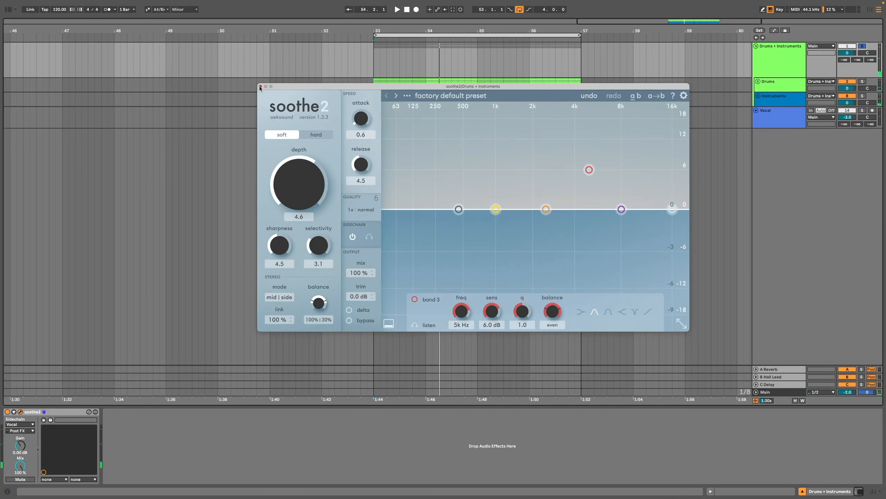
- Close the soothe2 window and play the loop, comparing the mix with soothe2 bypassed and active
{"action": "left_click", "coordinate": [260, 87]}
{"action": "key", "text": "space"}
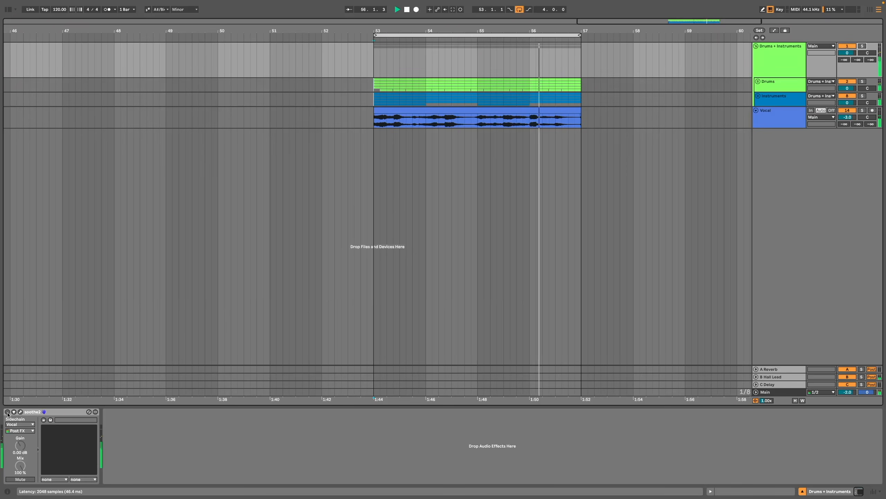
{"action": "left_click", "coordinate": [7, 412]}
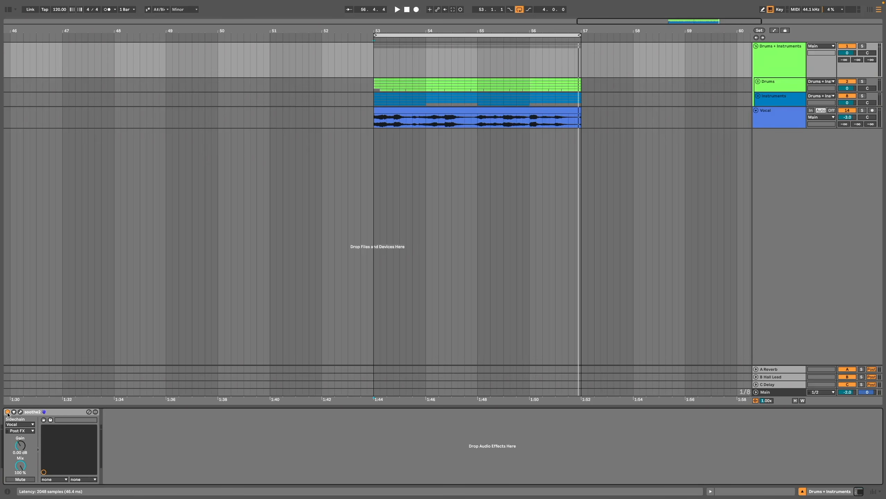
- Search the browser for "tracks", load Trackspacer 2.5 onto the Drums + Instruments group and hide the browser
{"action": "key", "text": "super+f"}
{"action": "type", "text": "tra"}
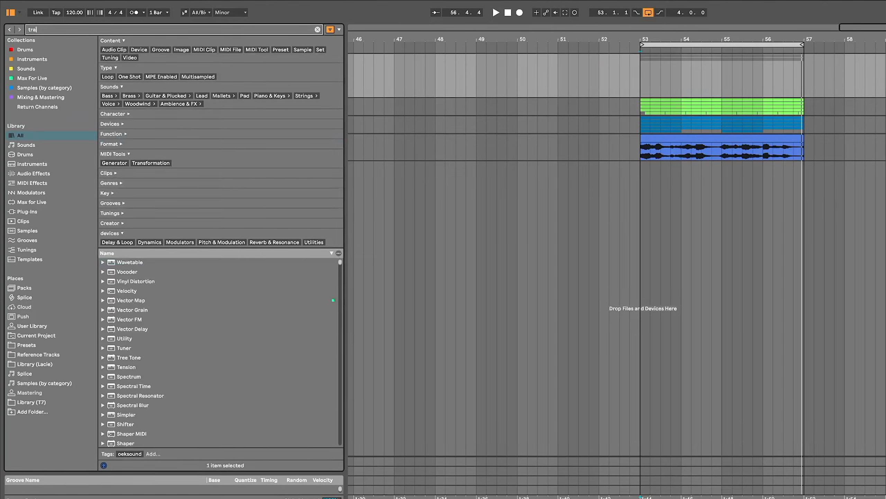
{"action": "type", "text": "cks"}
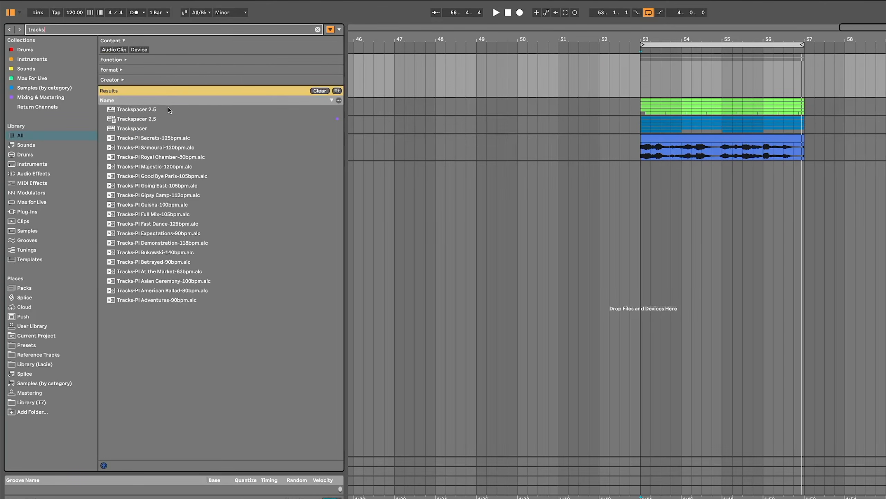
{"action": "left_click", "coordinate": [167, 109]}
{"action": "double_click", "coordinate": [168, 109]}
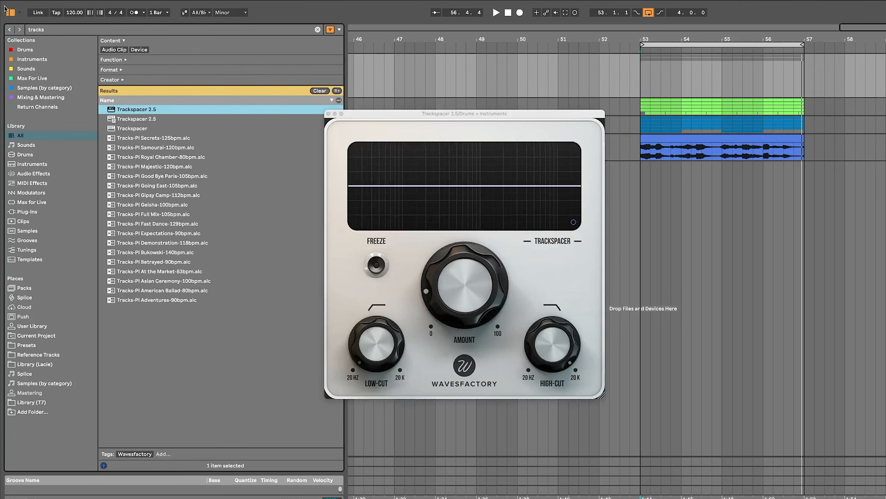
{"action": "key", "text": "super+alt+b"}
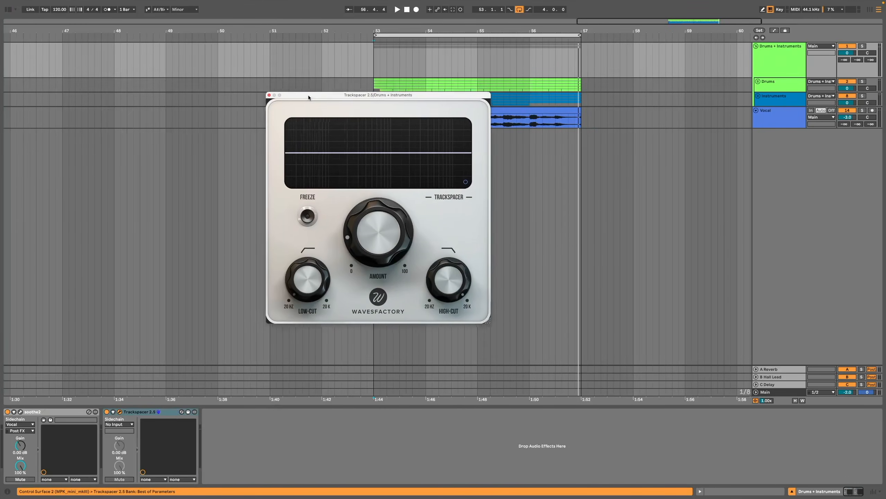
- Move the Trackspacer window clear of the clips and set its sidechain input to the Vocal track
{"action": "left_click_drag", "start_coordinate": [371, 115], "coordinate": [441, 171]}
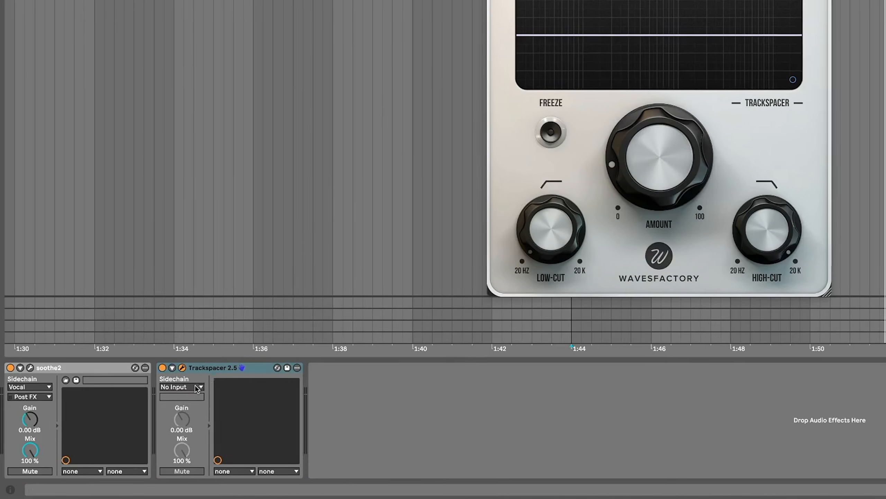
{"action": "left_click", "coordinate": [119, 424]}
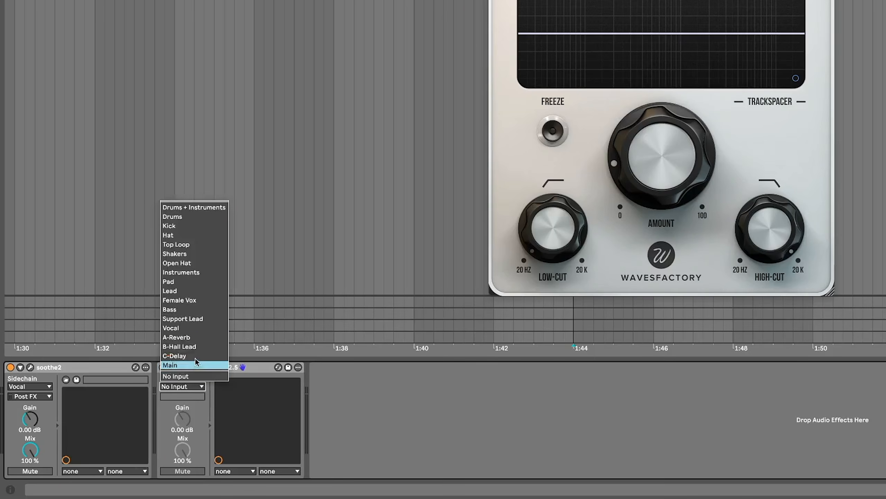
{"action": "left_click", "coordinate": [192, 328]}
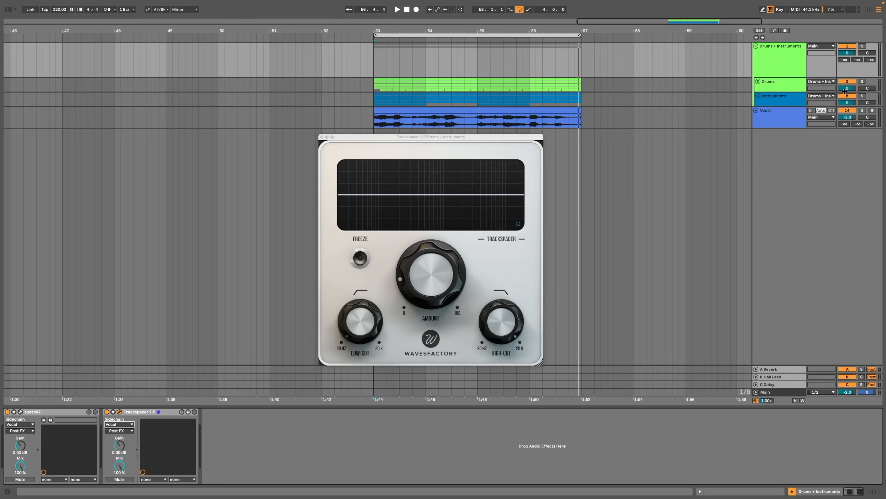
- With the Drums + Instruments group soloed during playback, switch Trackspacer to M/S, turn Pan slightly towards mid and shorten the attack a little
{"action": "left_click", "coordinate": [864, 47]}
{"action": "key", "text": "space"}
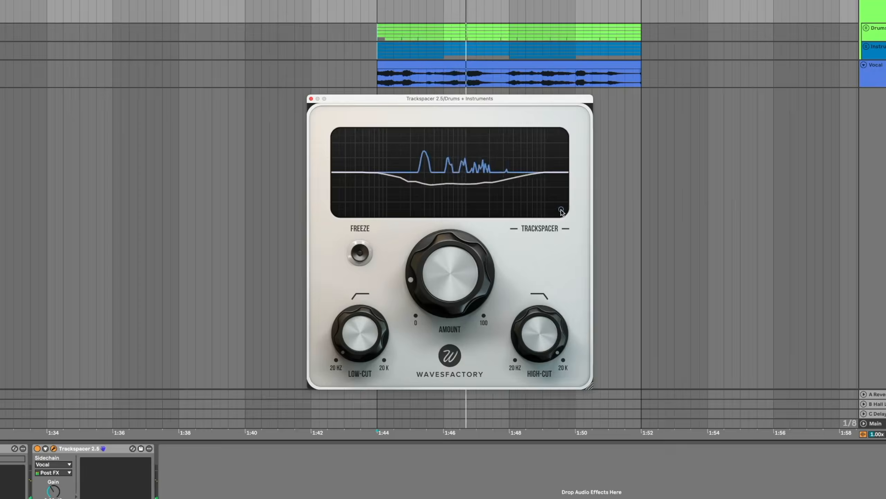
{"action": "left_click", "coordinate": [518, 223]}
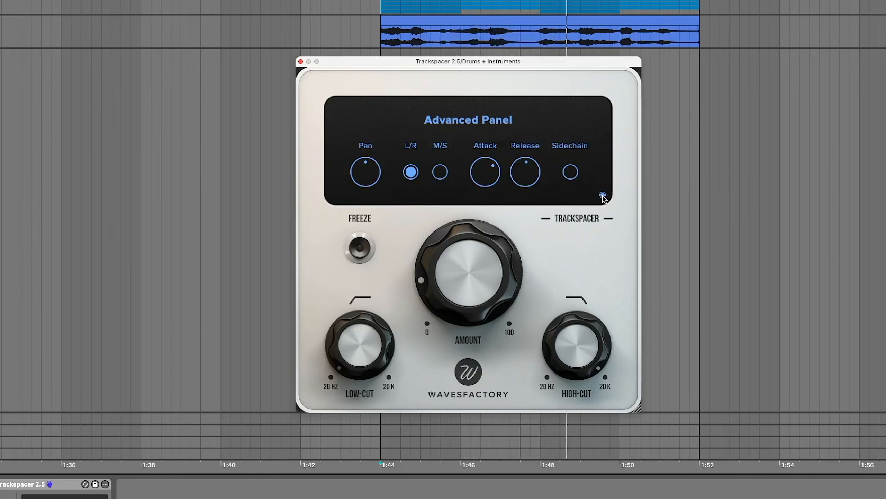
{"action": "left_click", "coordinate": [440, 172]}
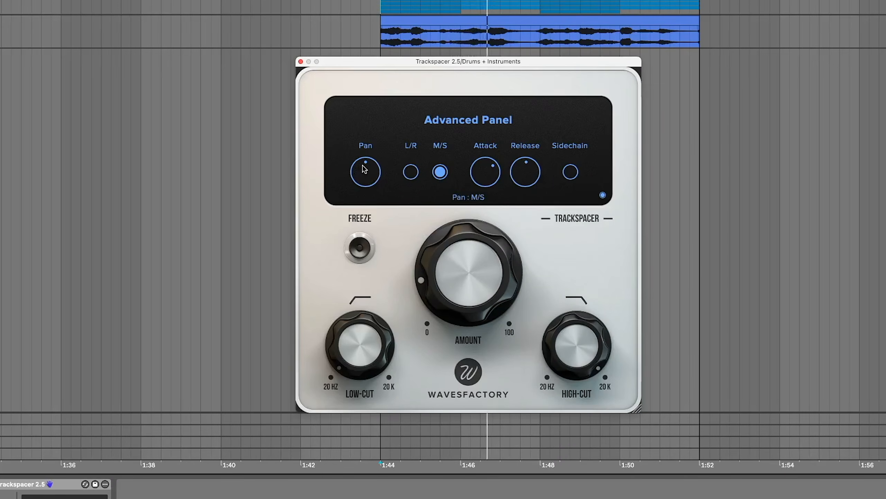
{"action": "left_click_drag", "start_coordinate": [365, 169], "coordinate": [364, 174]}
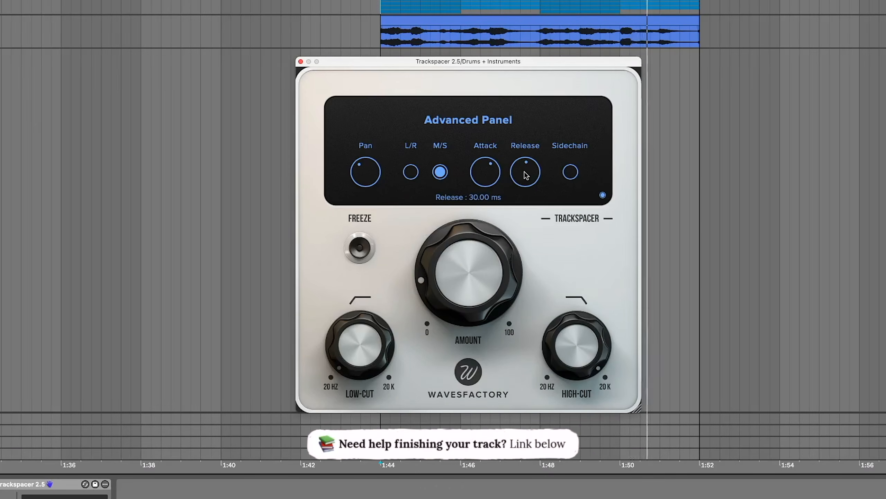
{"action": "left_click", "coordinate": [603, 195]}
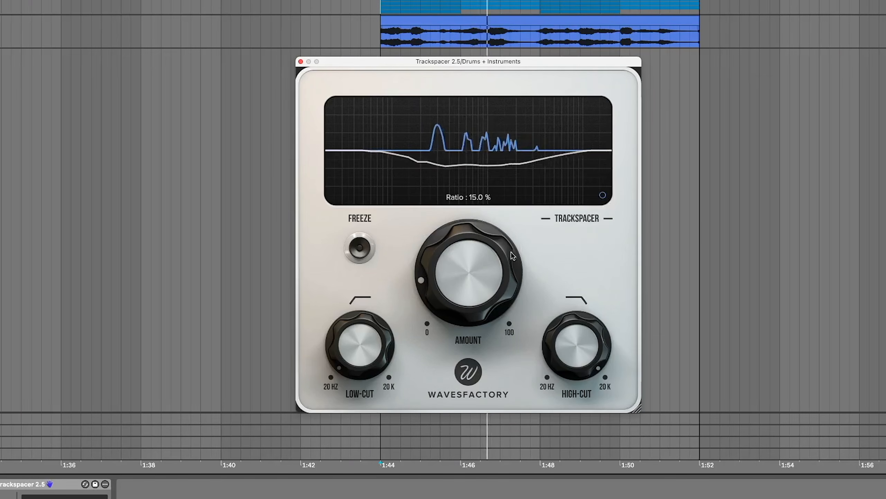
- Raise Trackspacer's low-cut to keep the low end out of the ducking and set the amount to 19.4%
{"action": "left_click_drag", "start_coordinate": [359, 351], "coordinate": [364, 289]}
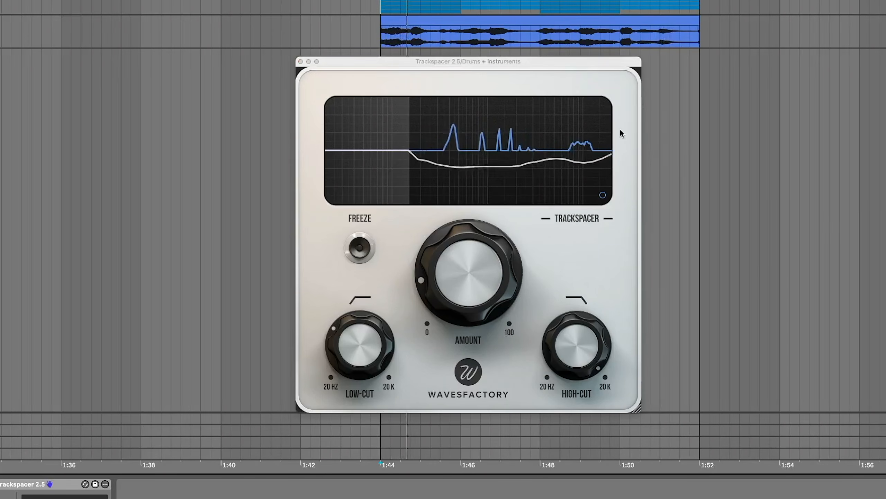
{"action": "left_click", "coordinate": [479, 278]}
{"action": "mouse_move", "coordinate": [479, 277]}
{"action": "left_mouse_down"}
{"action": "mouse_move", "coordinate": [481, 322]}
{"action": "mouse_move", "coordinate": [472, 263]}
{"action": "left_mouse_up"}
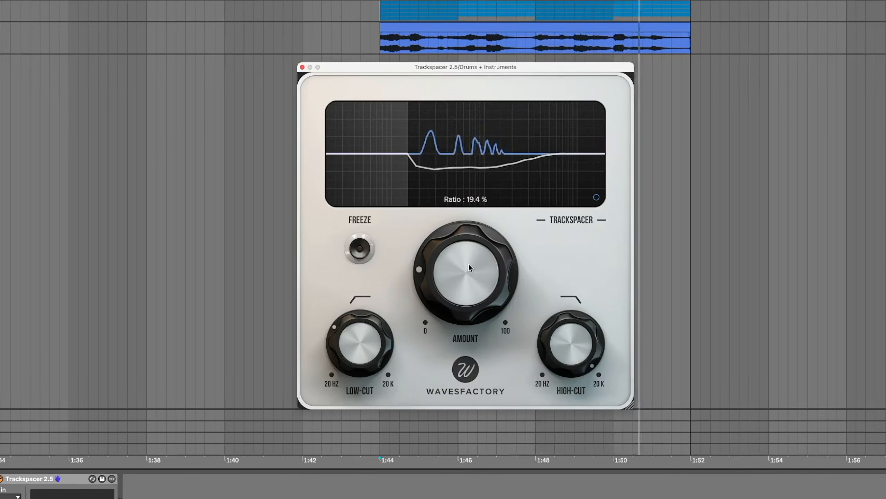
- Compare the loop with soothe2 and Trackspacer bypassed and active, leaving both devices on and stopping playback
{"action": "key", "text": "space"}
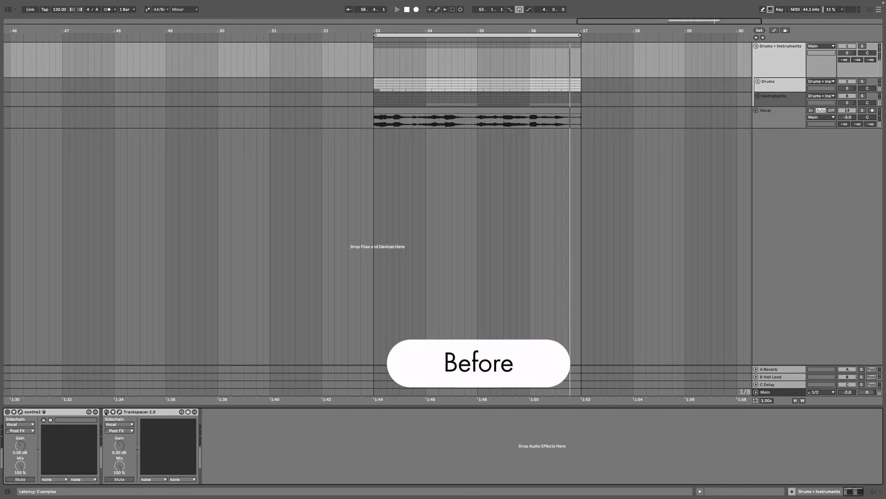
{"action": "left_click", "coordinate": [105, 413]}
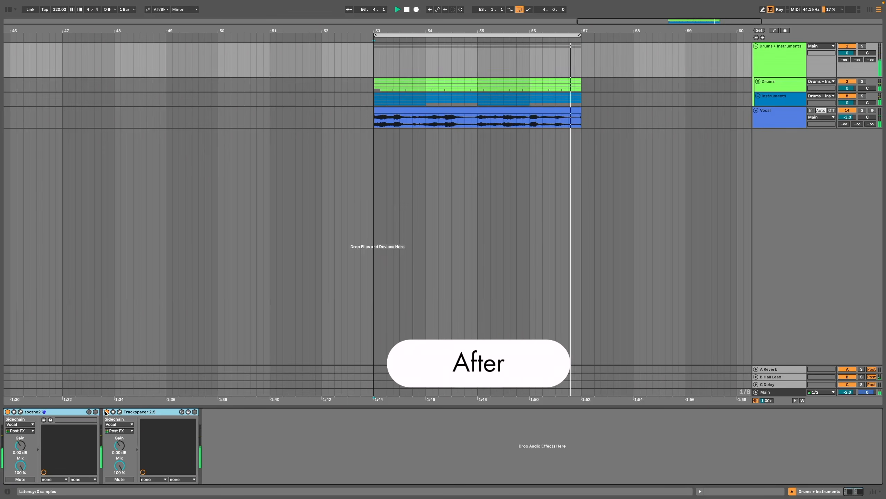
{"action": "key", "text": "space"}
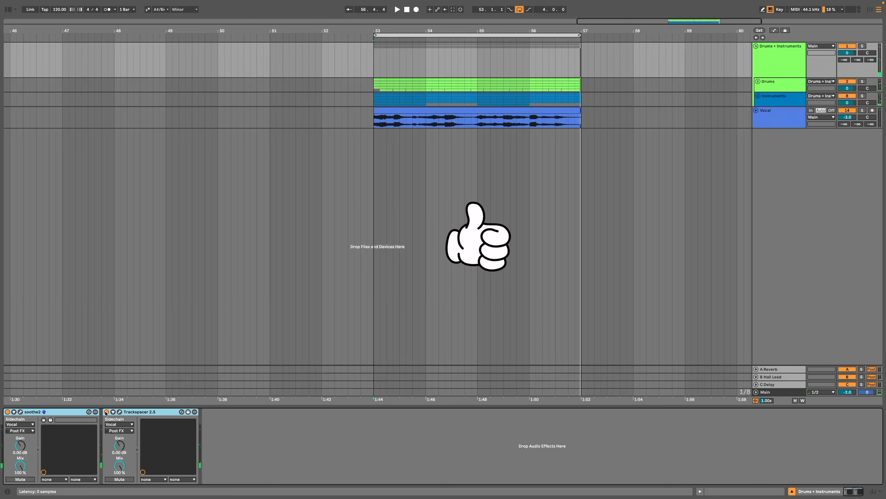